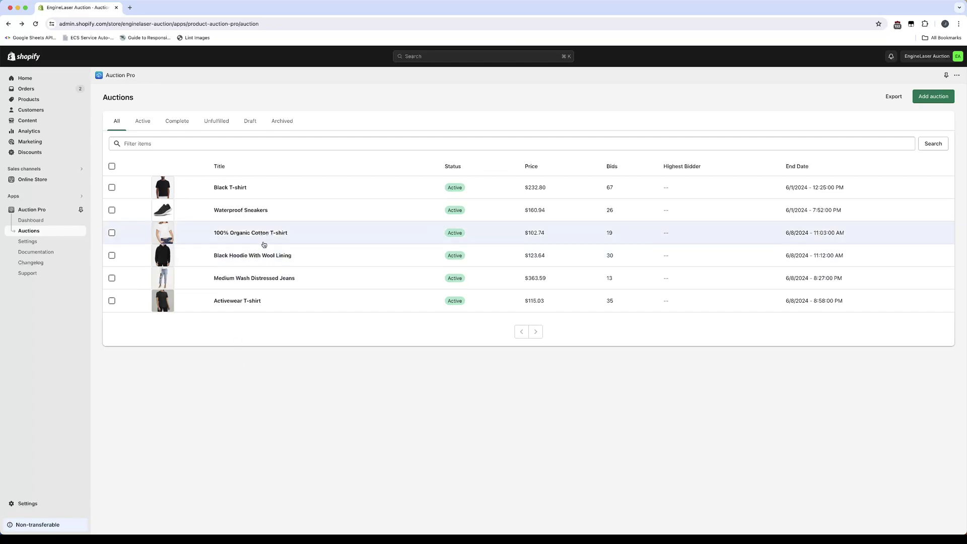
- Enable the Real-time auction option on the Black Hoodie With Wool Lining auction and save
click(254, 254)
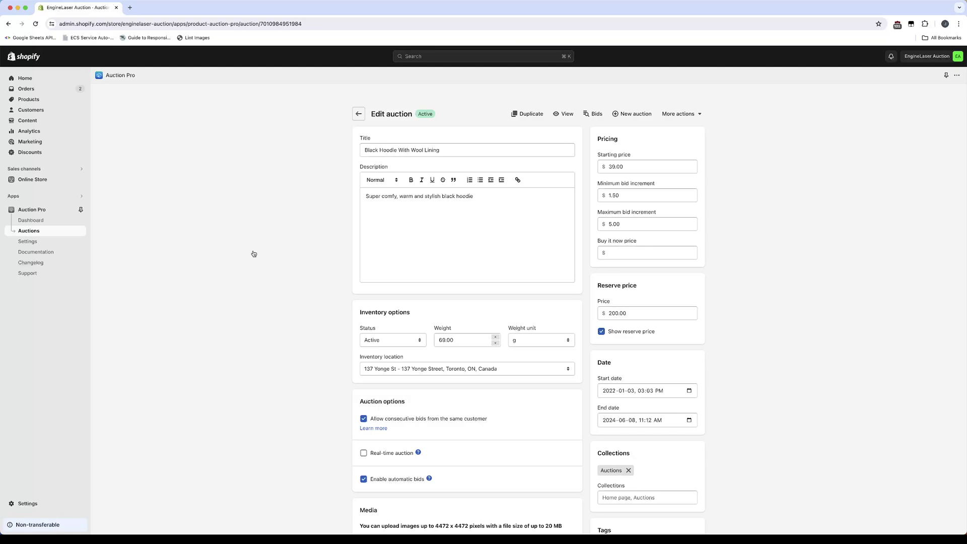
click(363, 454)
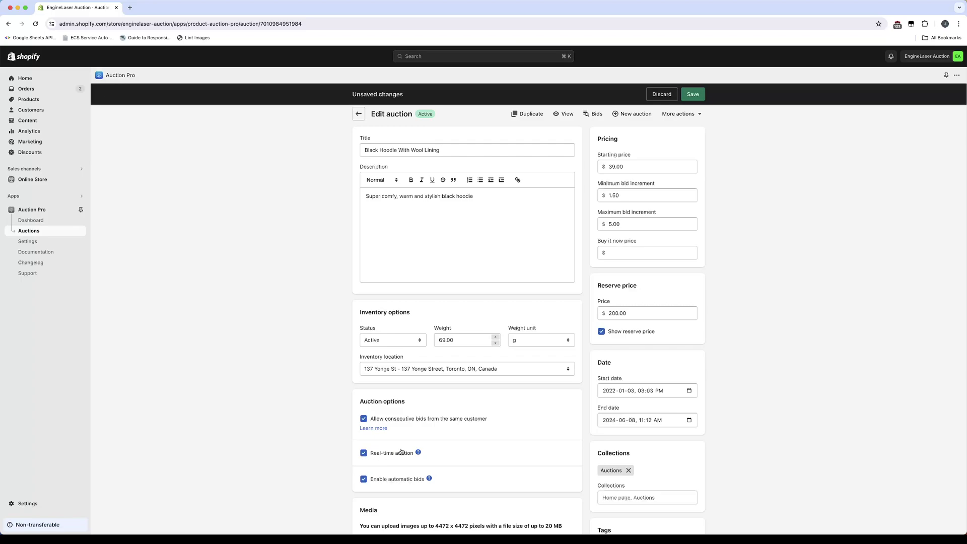
mouse_move(419, 454)
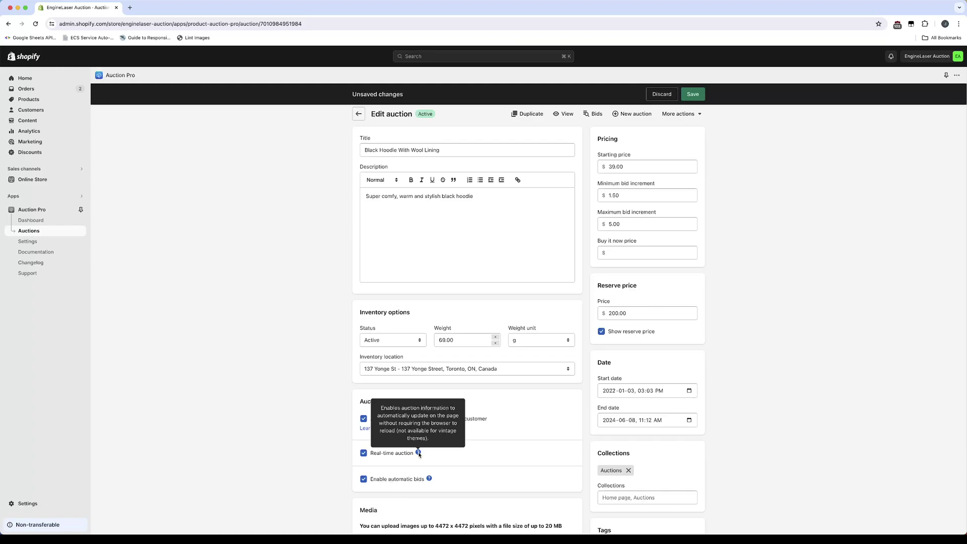
click(694, 95)
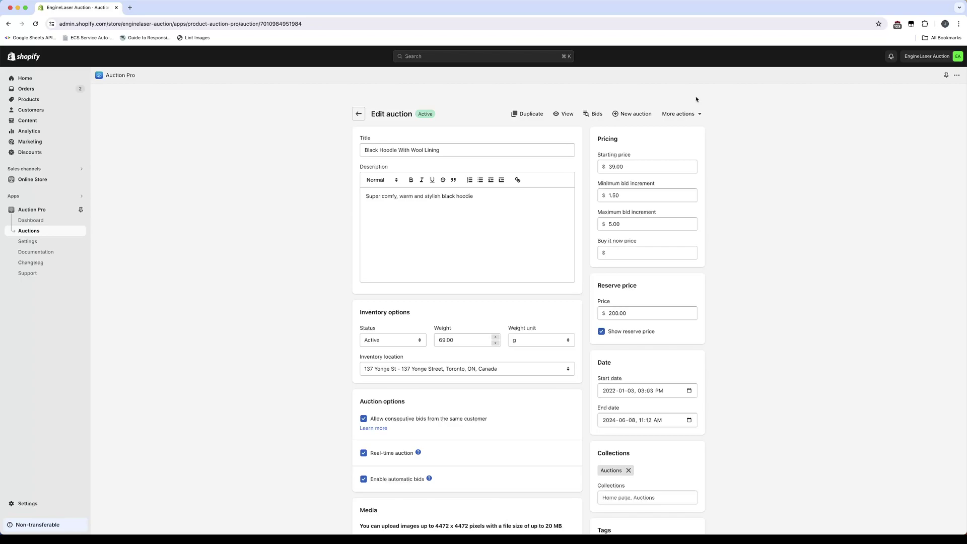
- Open the hoodie's storefront product page, then load the same URL in an Incognito window
click(568, 116)
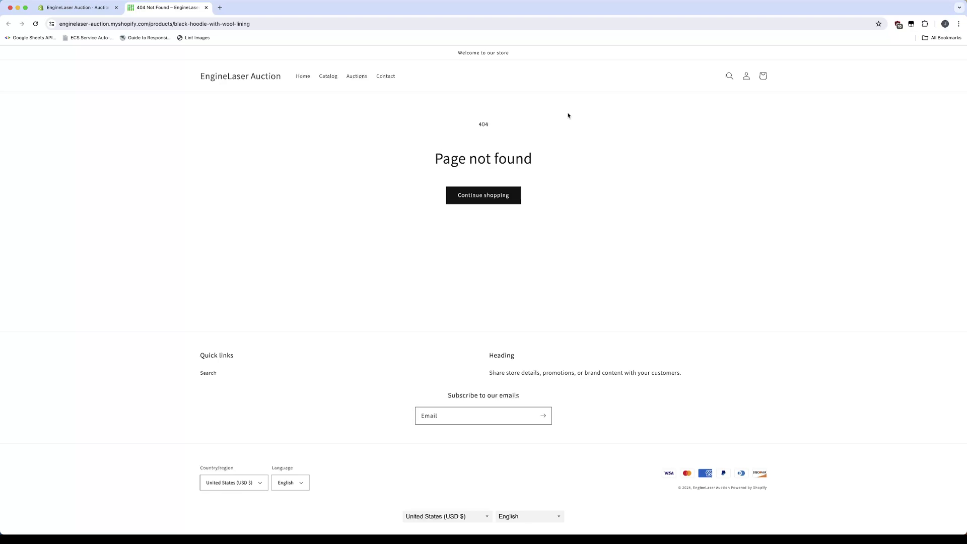
key(super+l)
key(super+c)
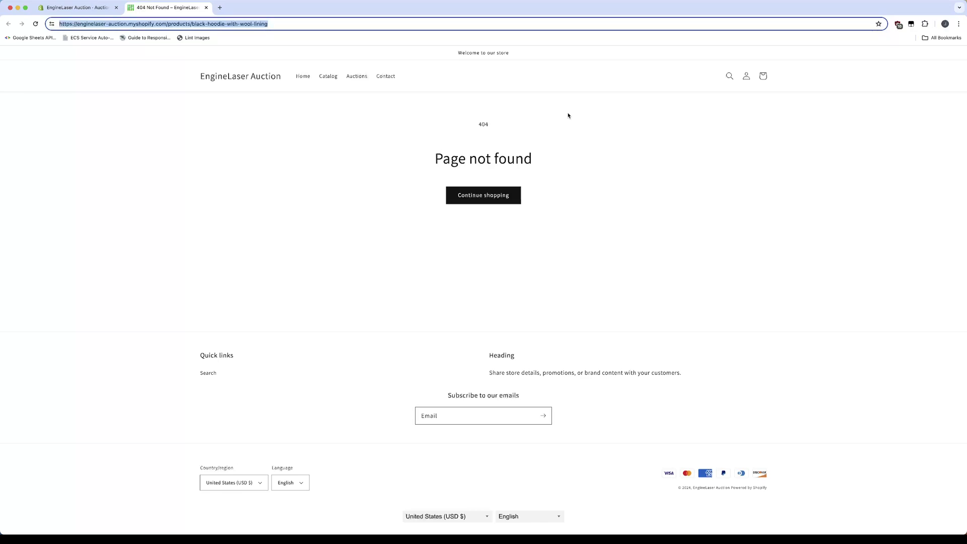
key(super+shift+n)
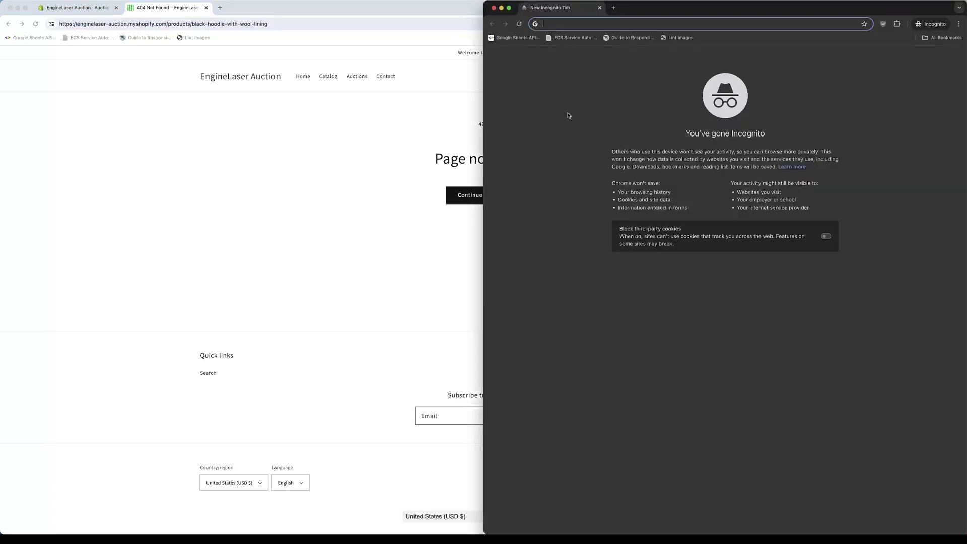
key(super+v)
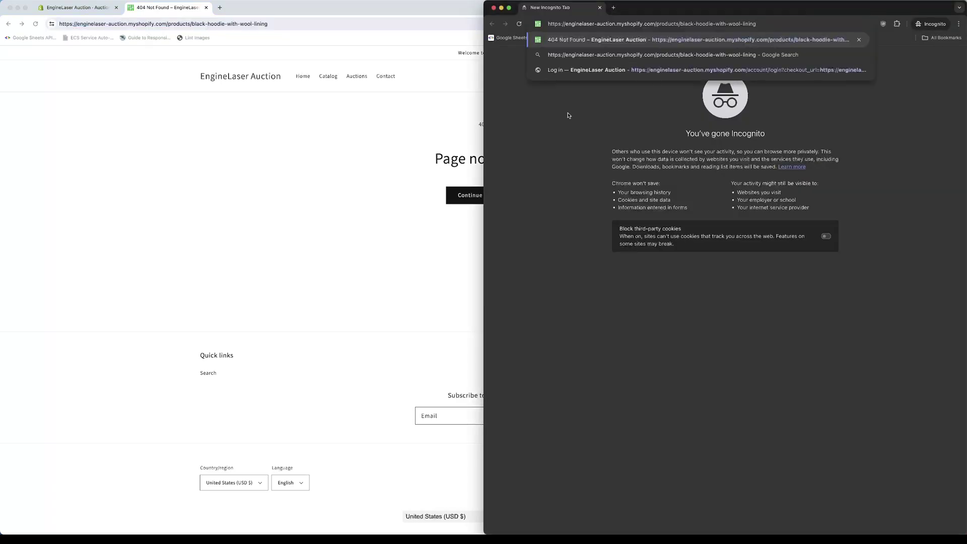
key(Return)
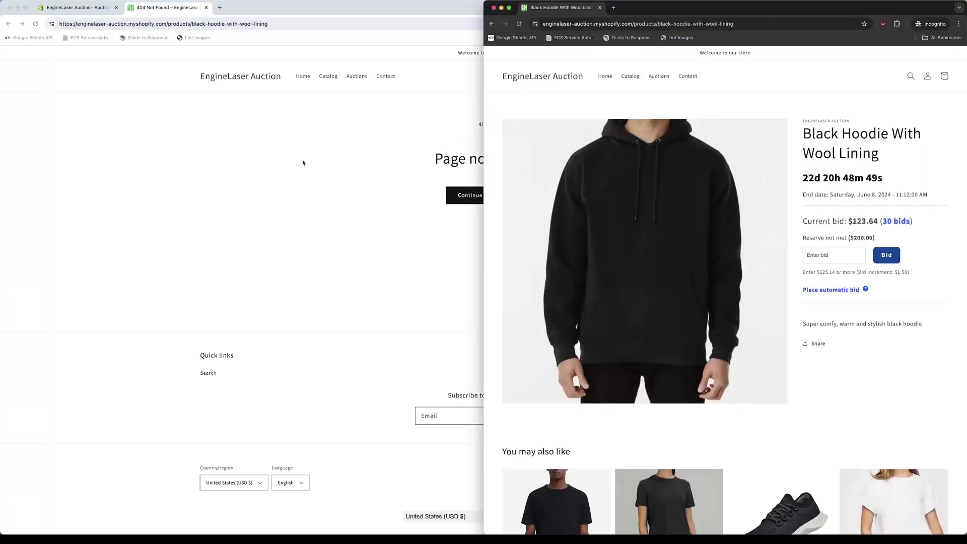
- Reload the product page in the first window and tile both windows side by side
key(super+w)
key(Return)
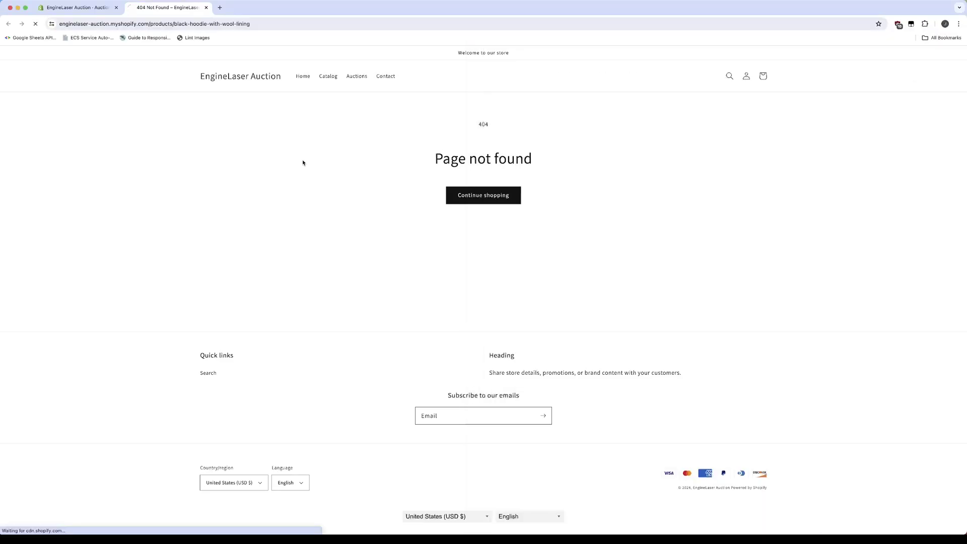
key(ctrl+alt+Left)
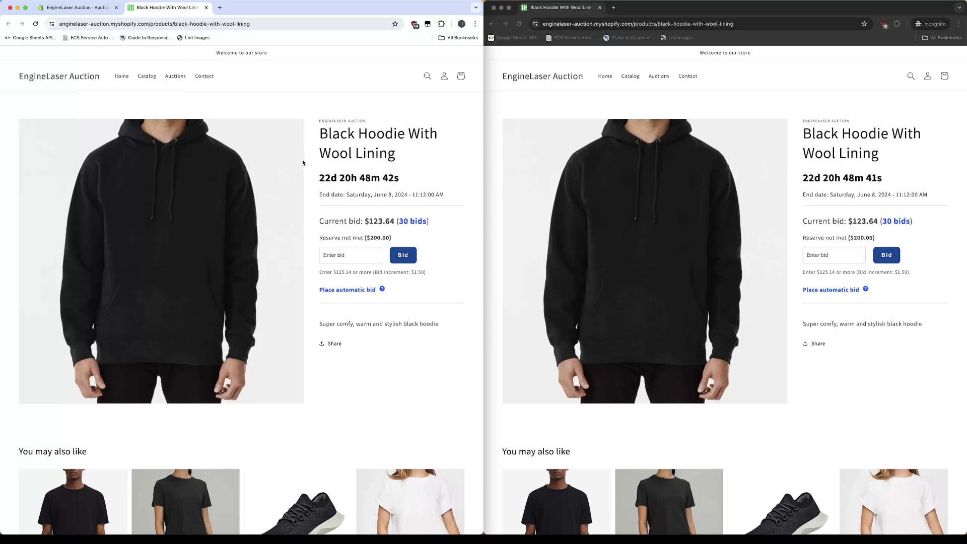
- Place and confirm a $126 bid from the left window
click(339, 255)
text(126)
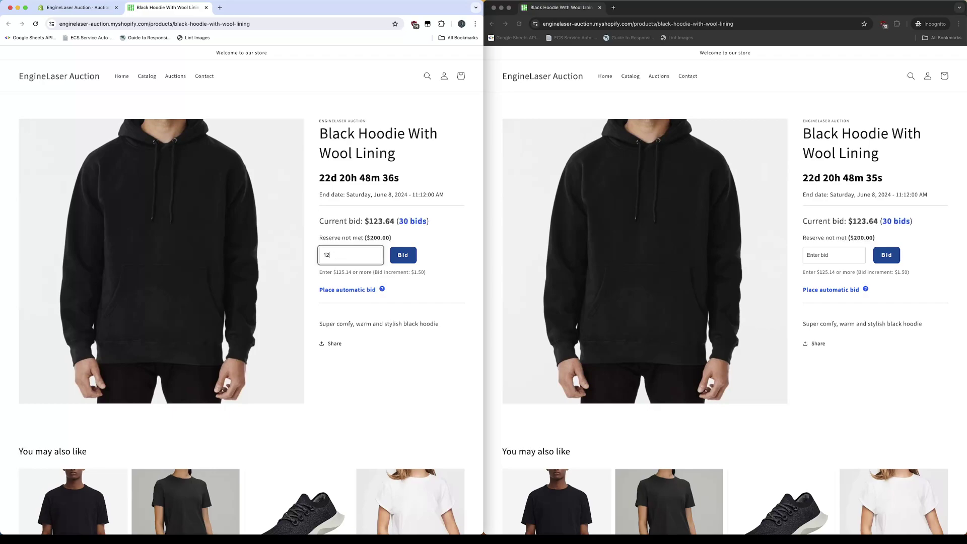
click(399, 255)
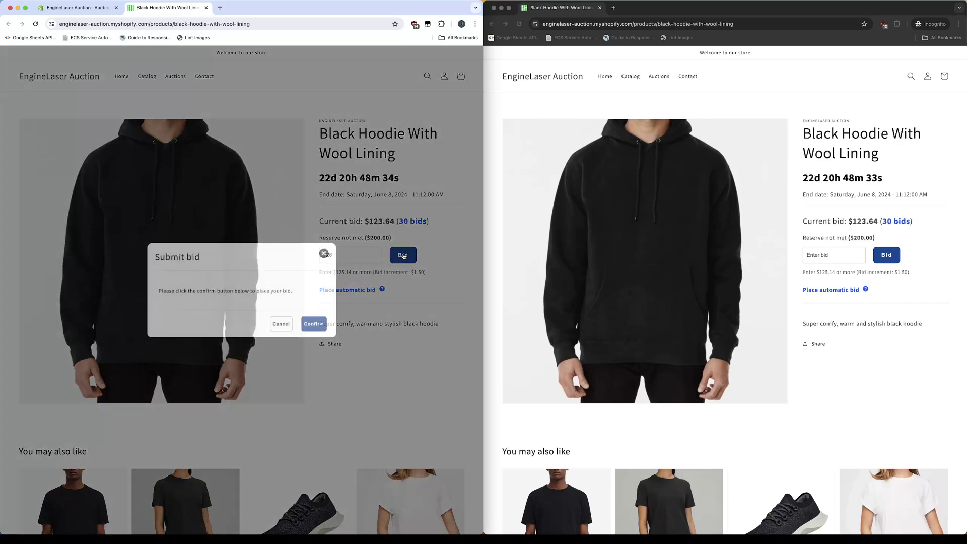
click(318, 323)
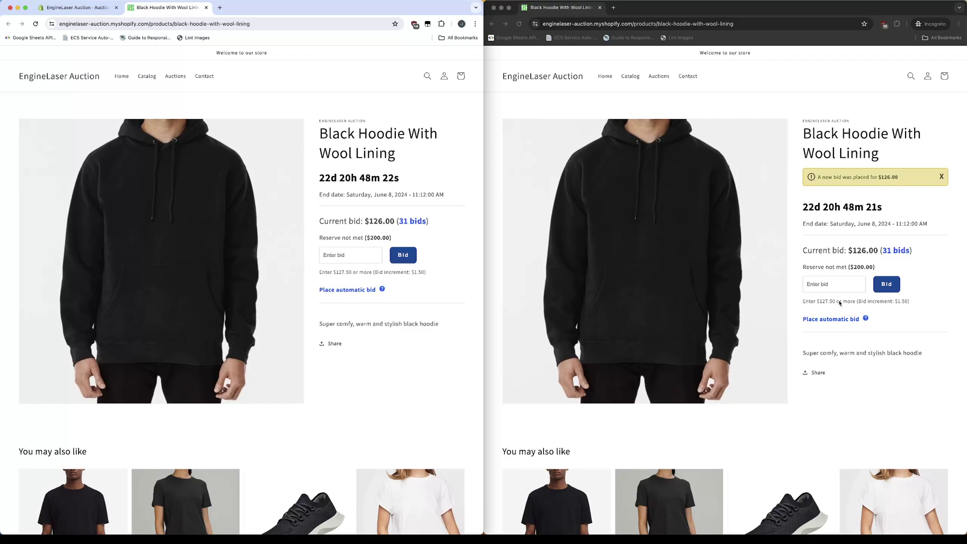
- Place and confirm a $128 bid from the Incognito window
click(829, 286)
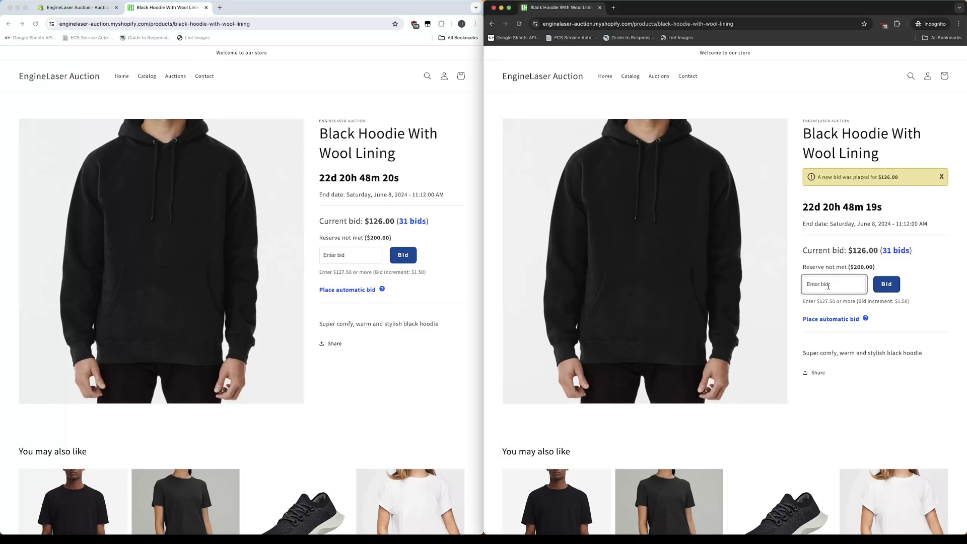
text(128)
key(Tab)
key(Return)
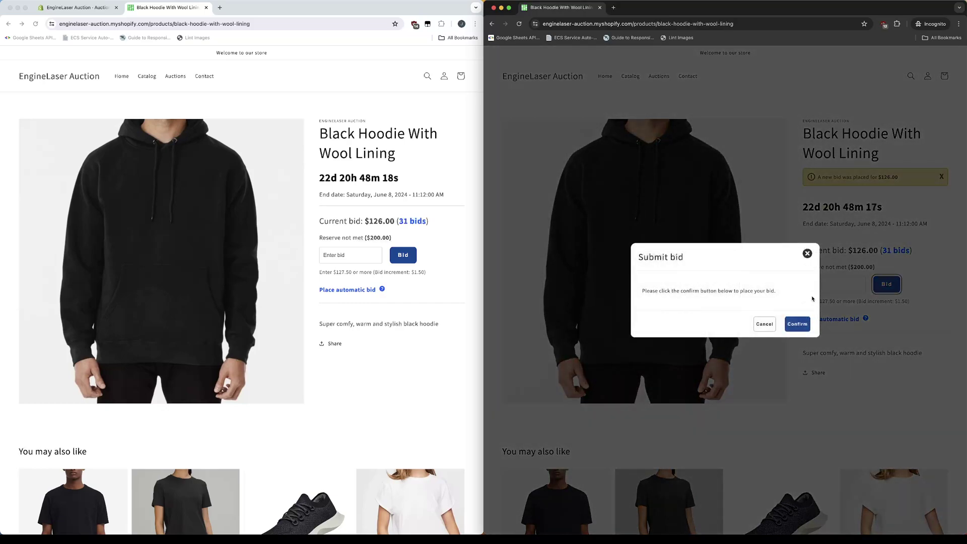
click(800, 327)
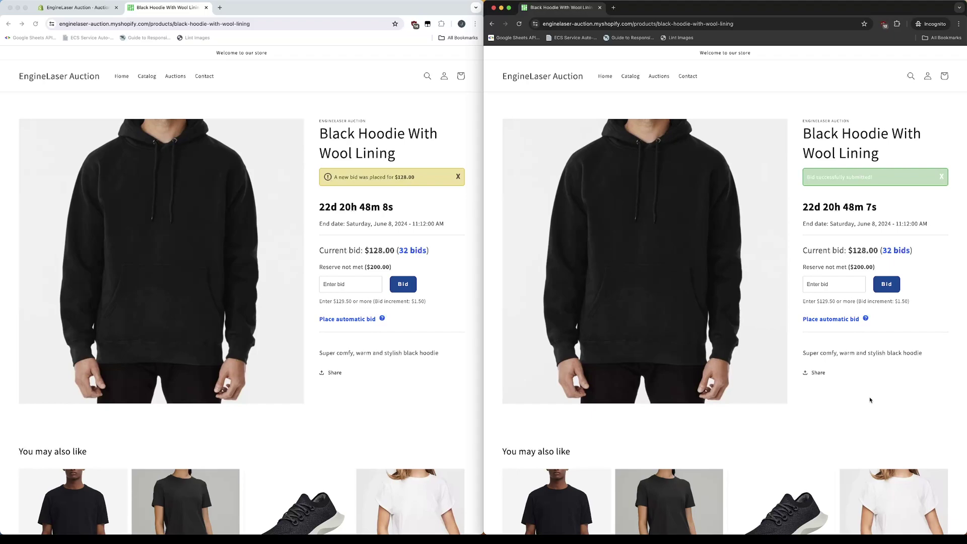
- Set a $133 automatic maximum bid from the left window
click(346, 322)
click(337, 320)
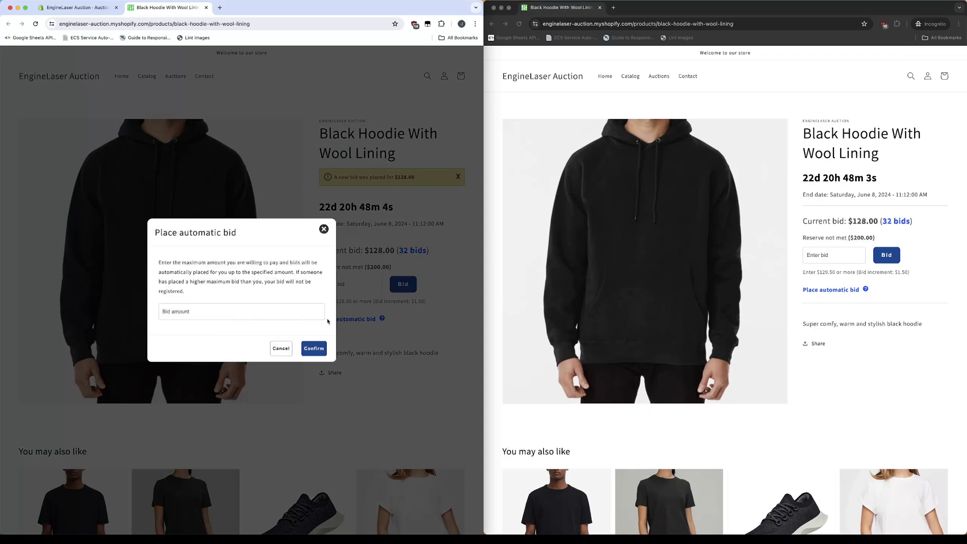
click(302, 313)
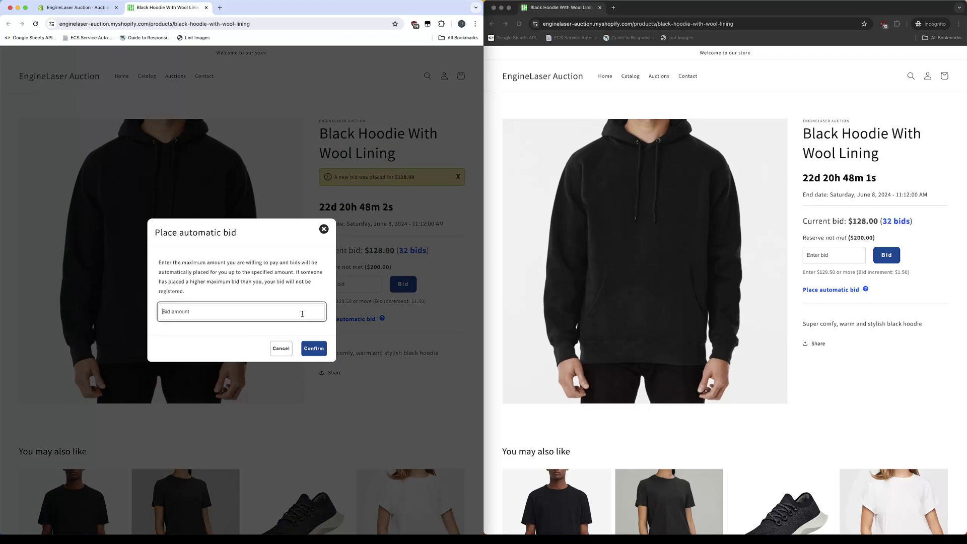
text(133)
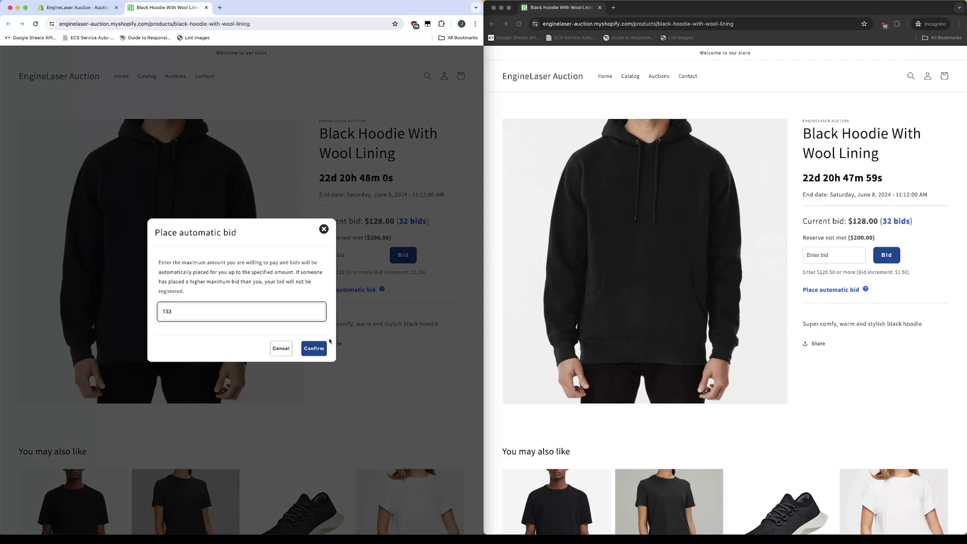
click(315, 348)
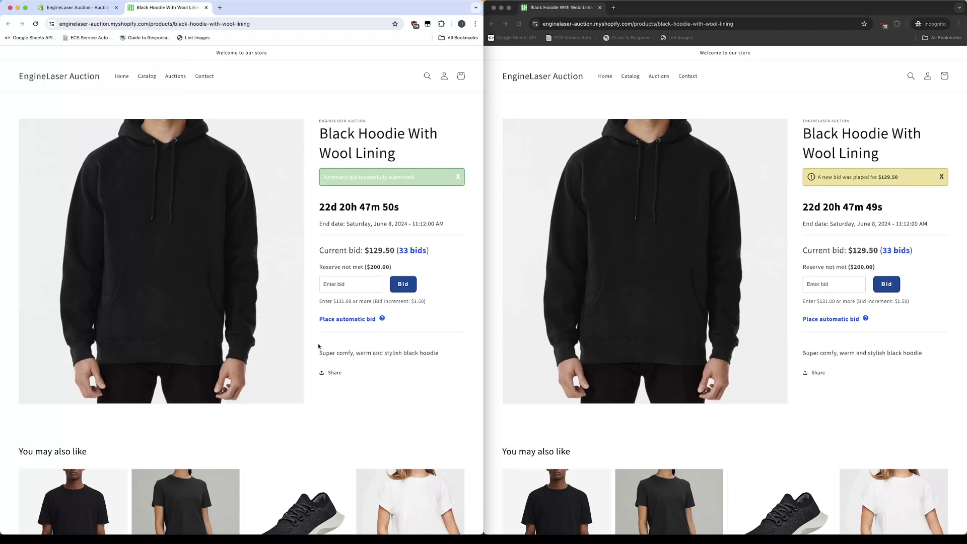
- Place and confirm a $131 bid from the Incognito window
click(837, 281)
click(832, 280)
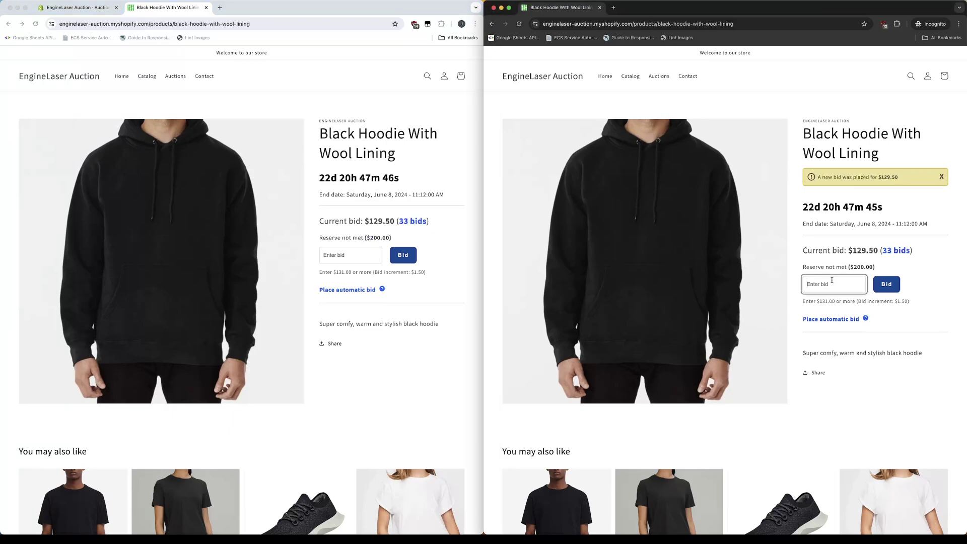
text(131)
key(Tab)
key(Return)
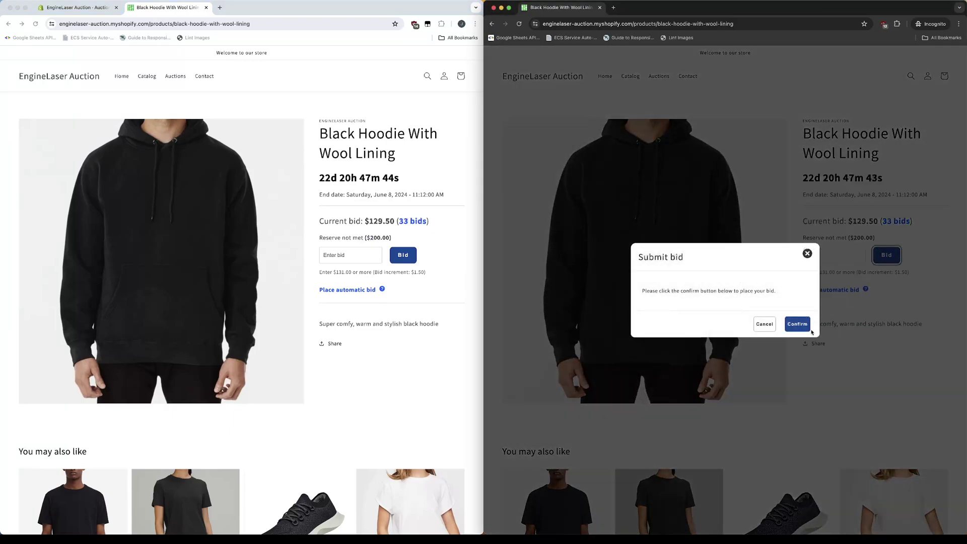
click(798, 325)
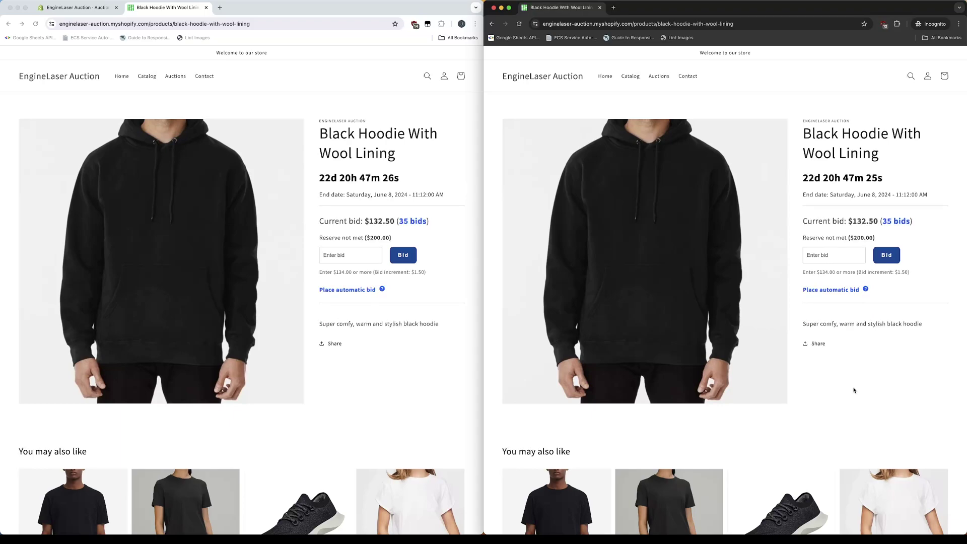
- Check the 35-bid history in the Incognito window, then open it in the left window, led by $132.50
click(894, 223)
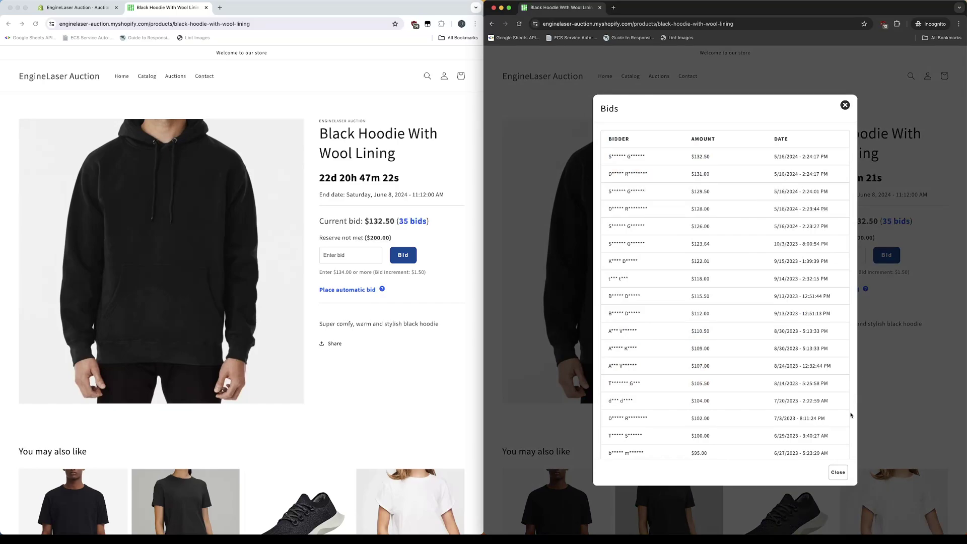
click(838, 474)
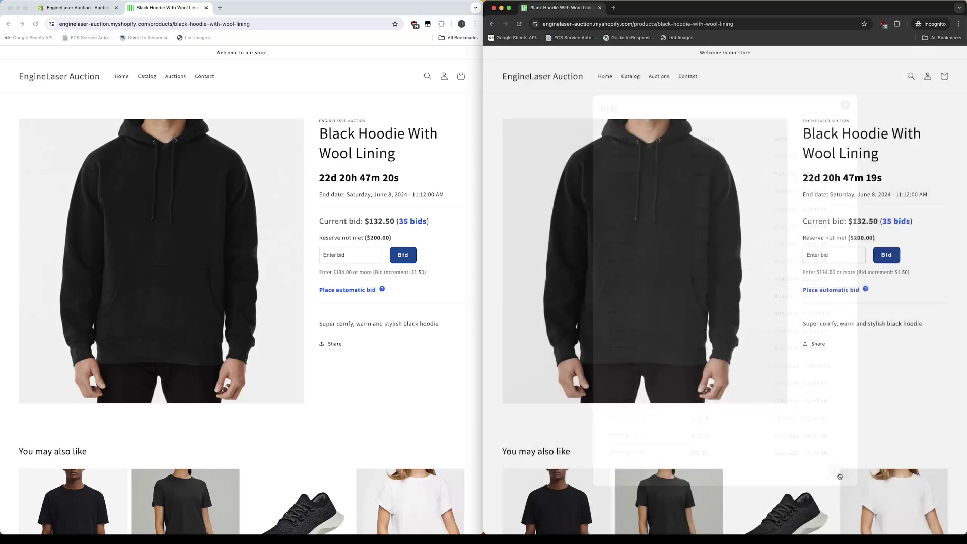
click(422, 228)
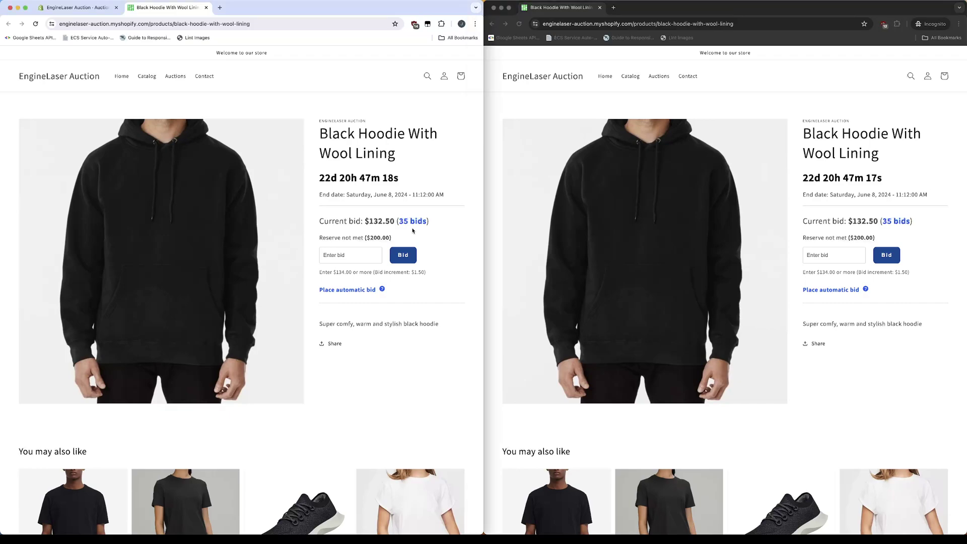
click(412, 222)
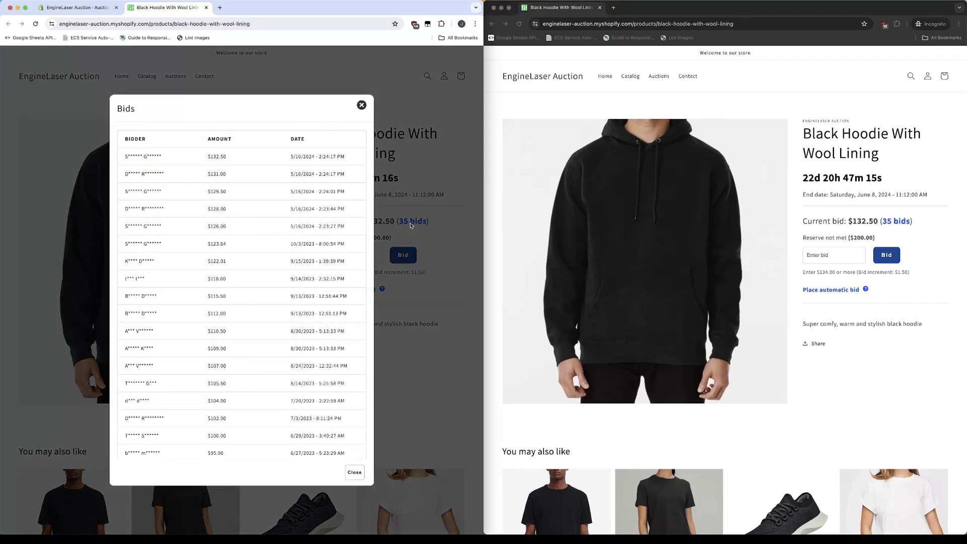